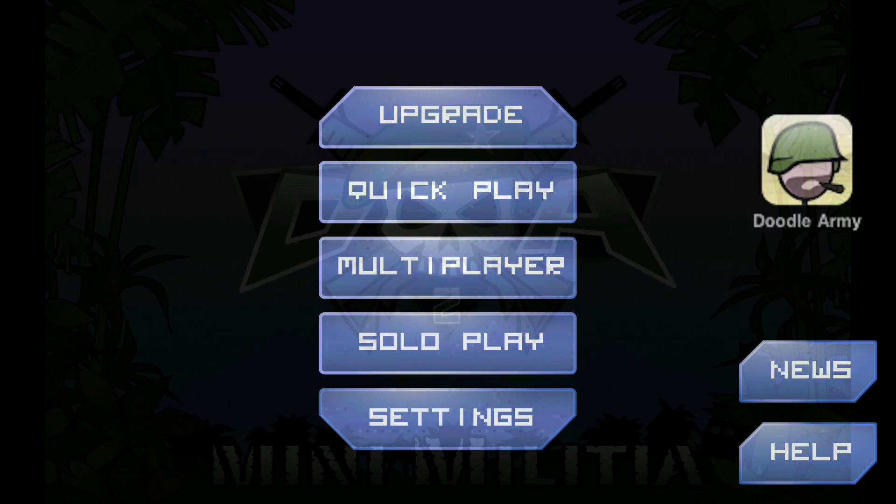
Step: Go to Multiplayer > Custom and enter the Battlezone Echo server's room list
left_click(448, 267)
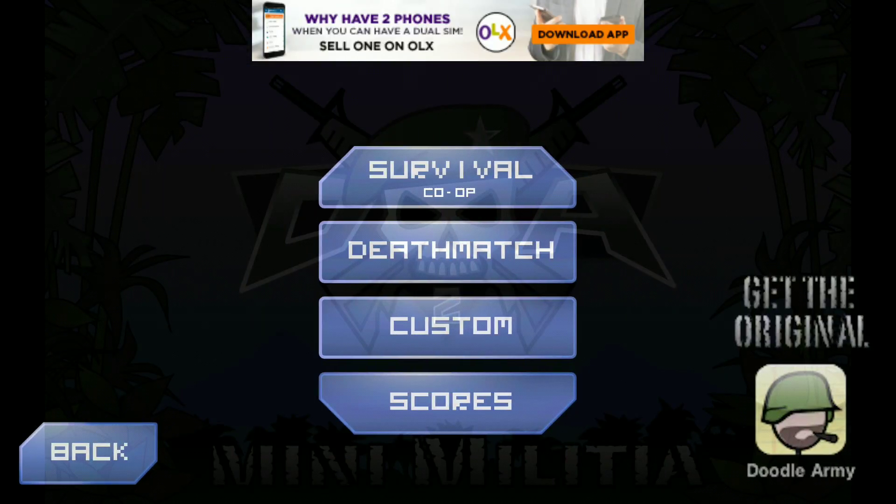
left_click(448, 327)
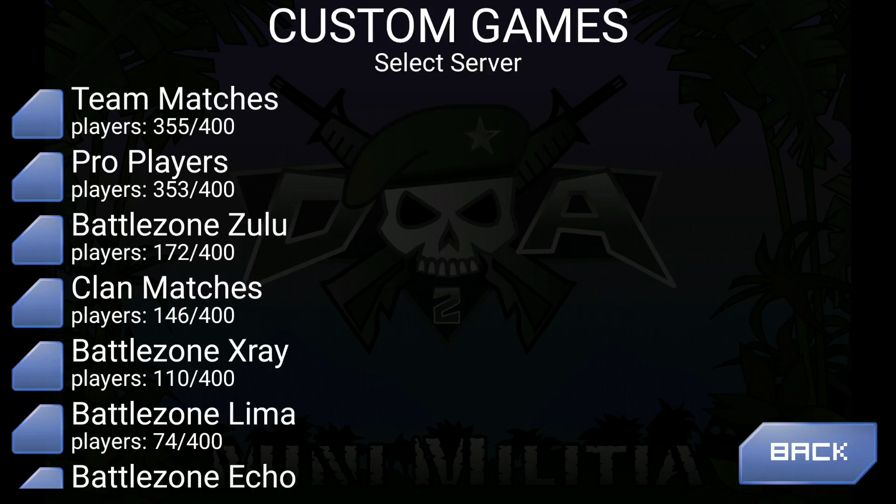
scroll(153, 284, "down", 3)
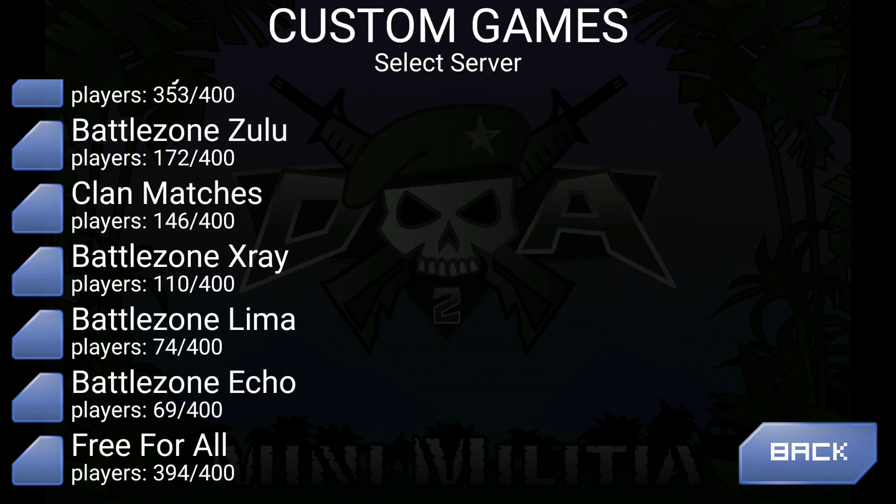
left_click(184, 393)
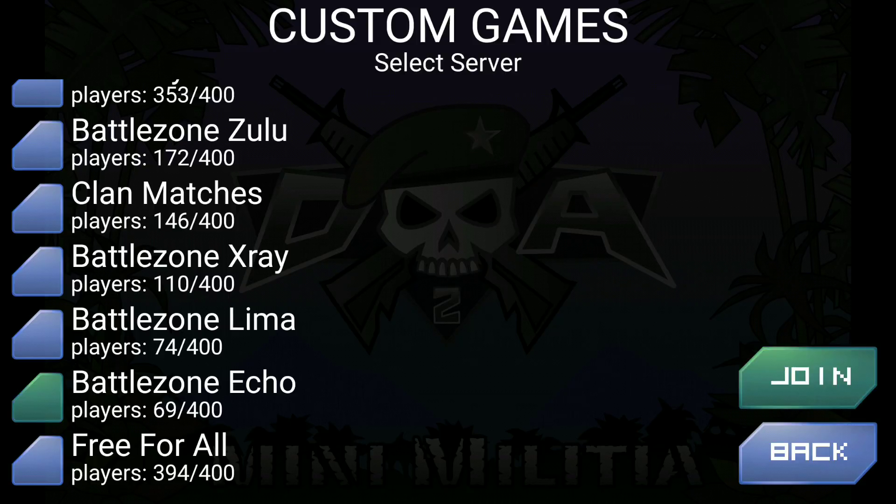
left_click(808, 377)
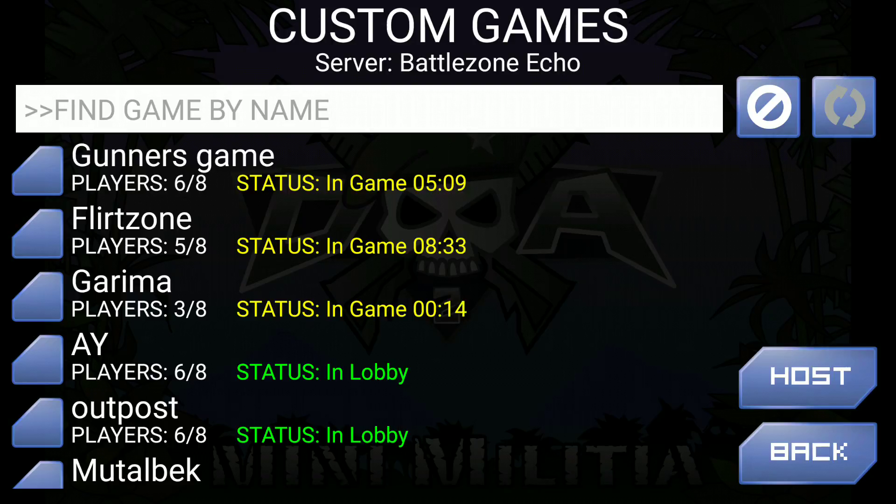
scroll(238, 312, "down", 3)
scroll(238, 312, "down", 2)
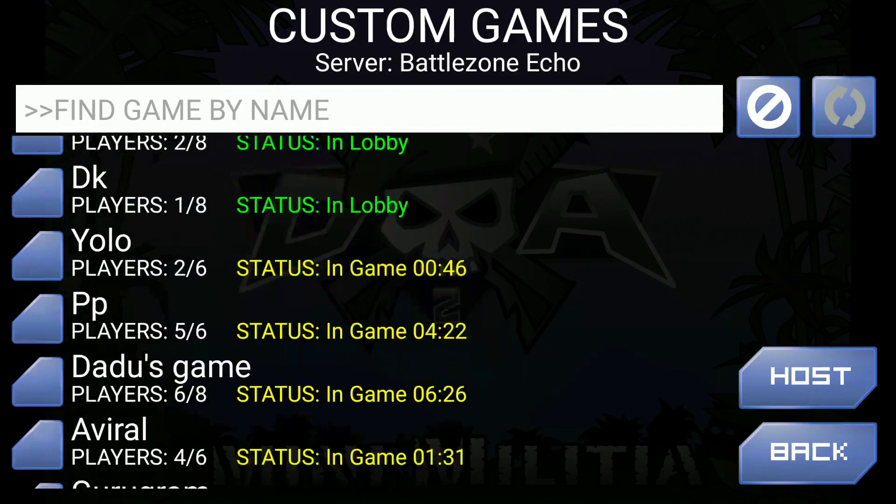
scroll(238, 311, "down", 2)
scroll(239, 312, "down", 3)
scroll(238, 311, "up", 4)
scroll(238, 312, "up", 3)
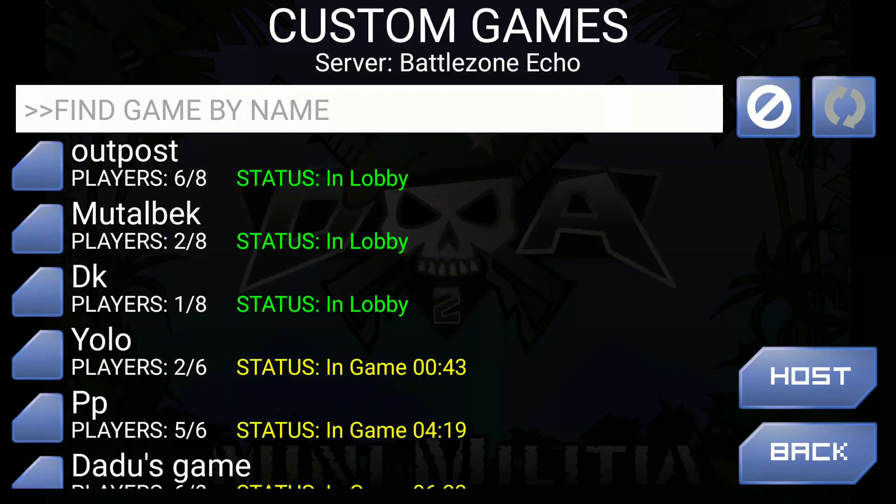
scroll(238, 312, "up", 4)
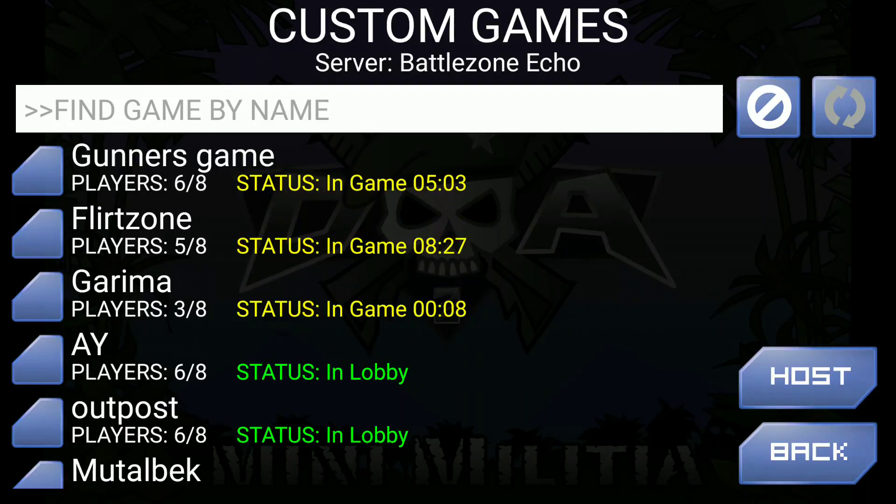
Step: Host a new room, name it 'Saurabh' after fixing a typo, and create it
left_click(809, 377)
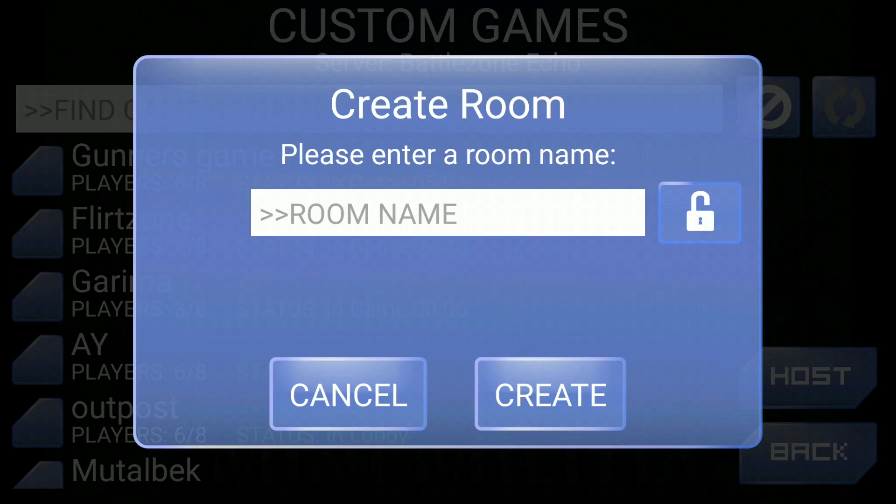
left_click(448, 213)
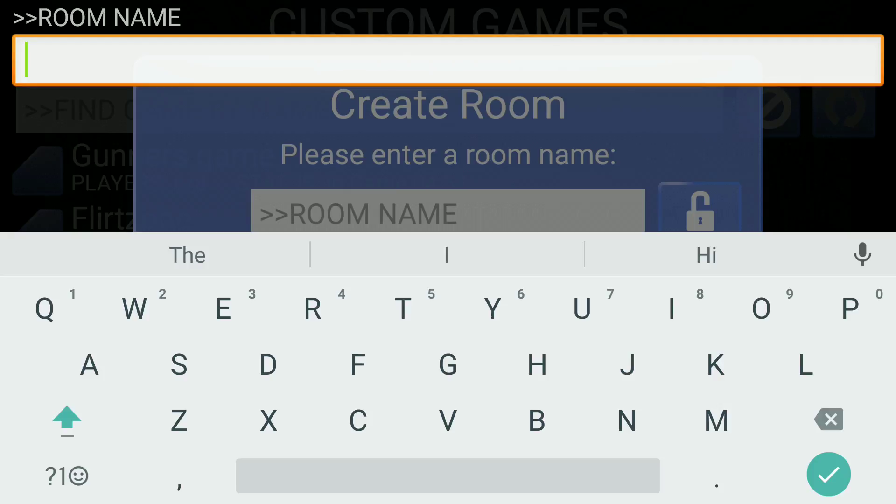
type("Sa")
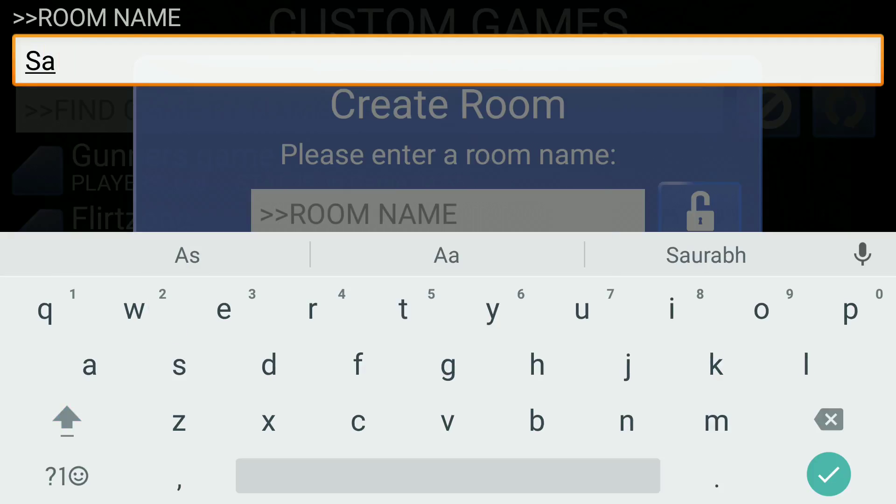
type("u")
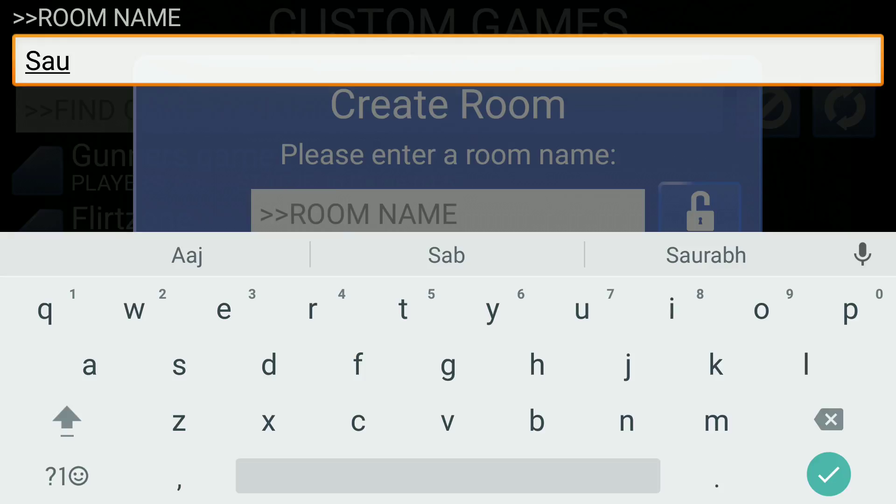
type("rav")
key("BackSpace")
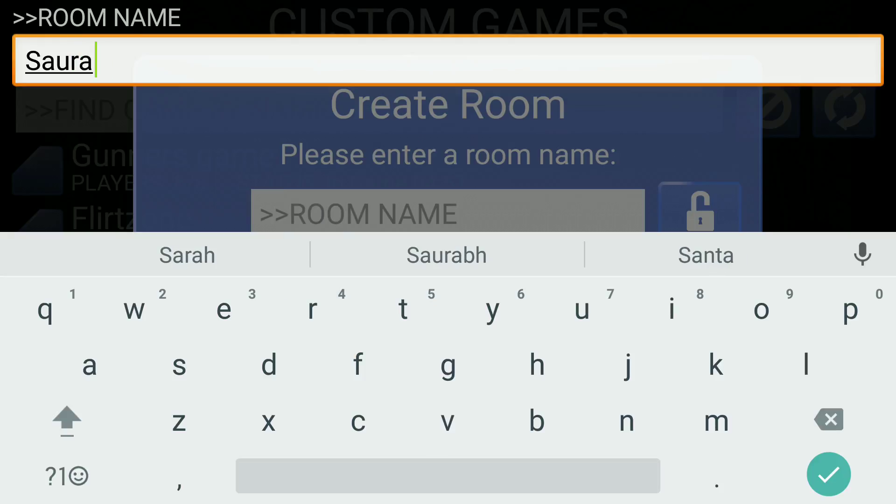
type("bh")
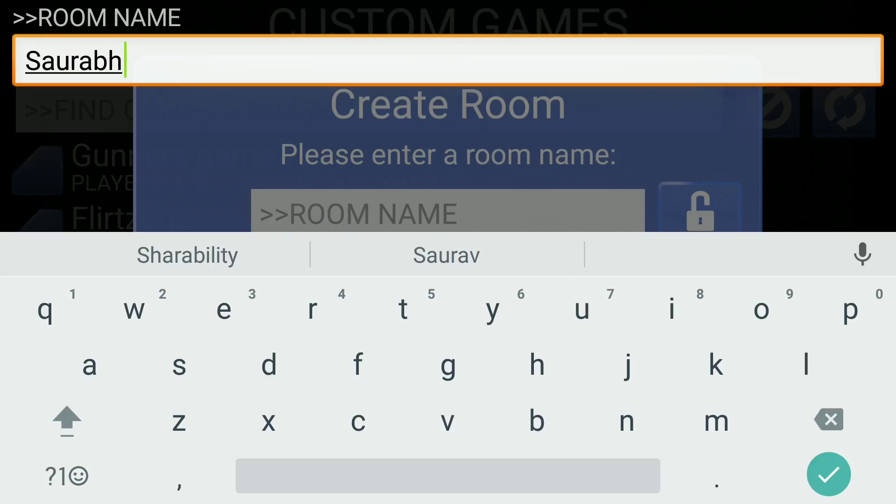
key("Return")
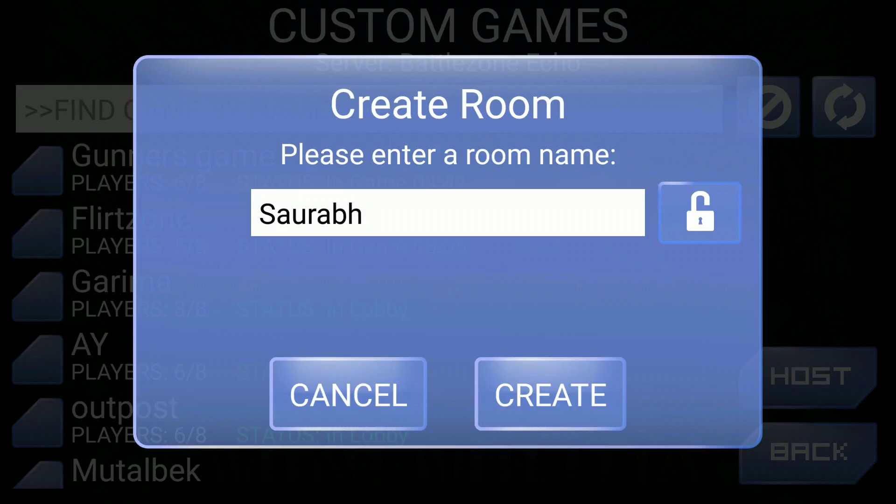
left_click(550, 394)
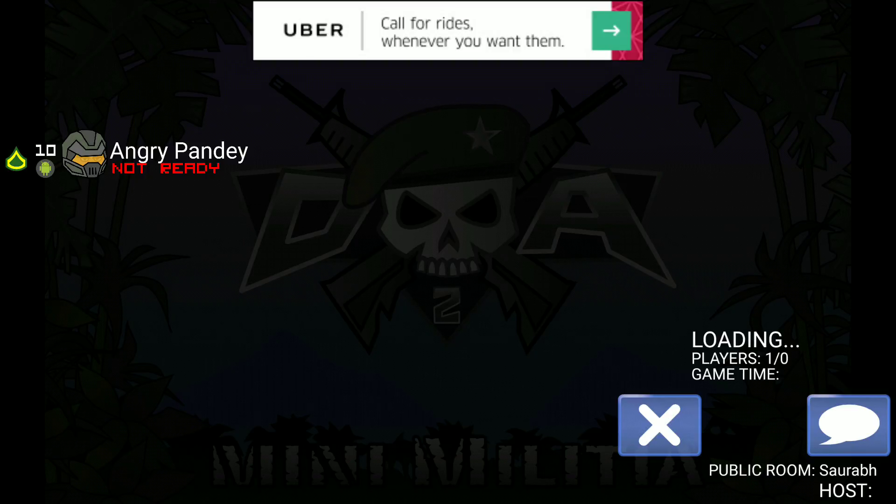
Step: Leave the game for the home screen and open the Social apps folder
key("alt+Tab")
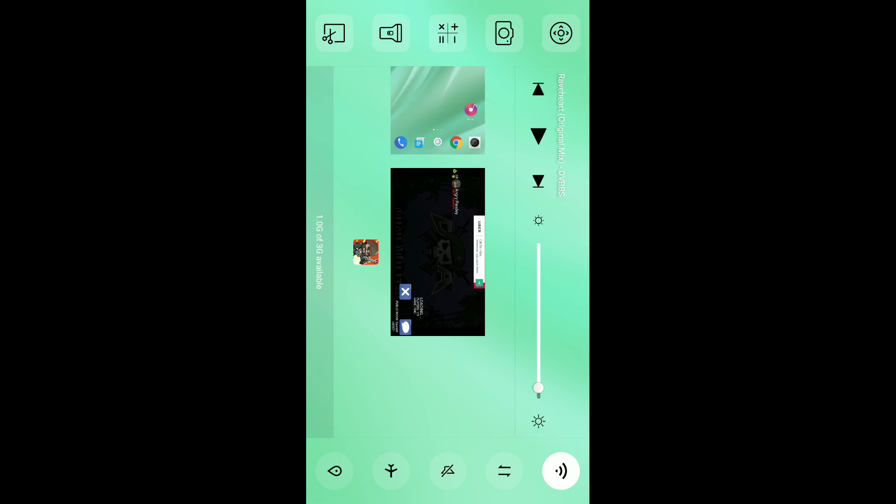
key("Escape")
left_click_drag(532, 280, 364, 280)
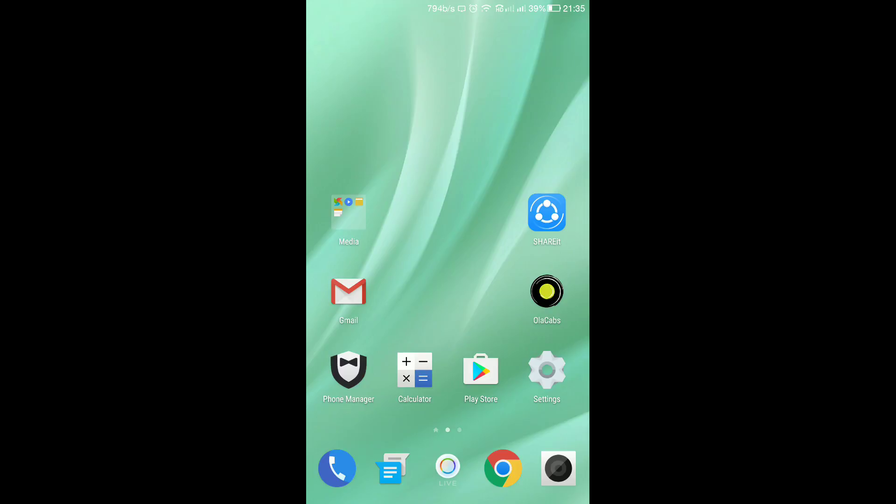
left_click_drag(533, 280, 364, 280)
left_click(351, 290)
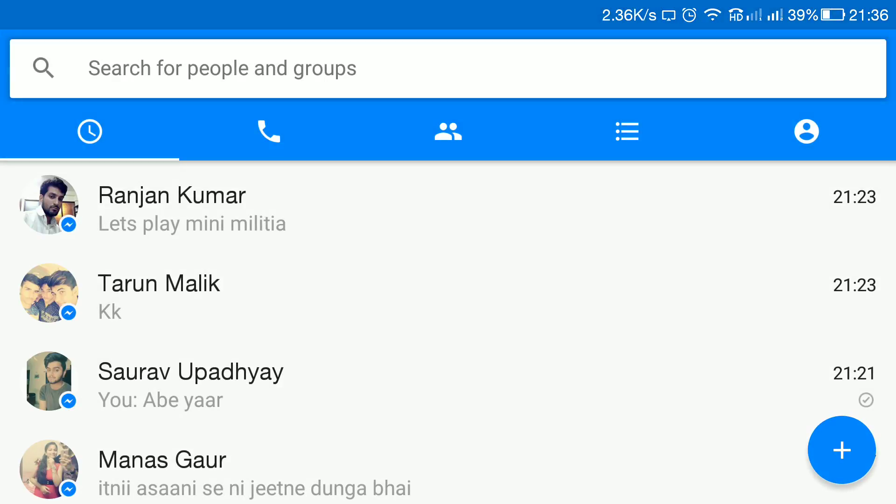
Step: Reply 'Ok' in the friend's Messenger chat
left_click(171, 207)
left_click(106, 475)
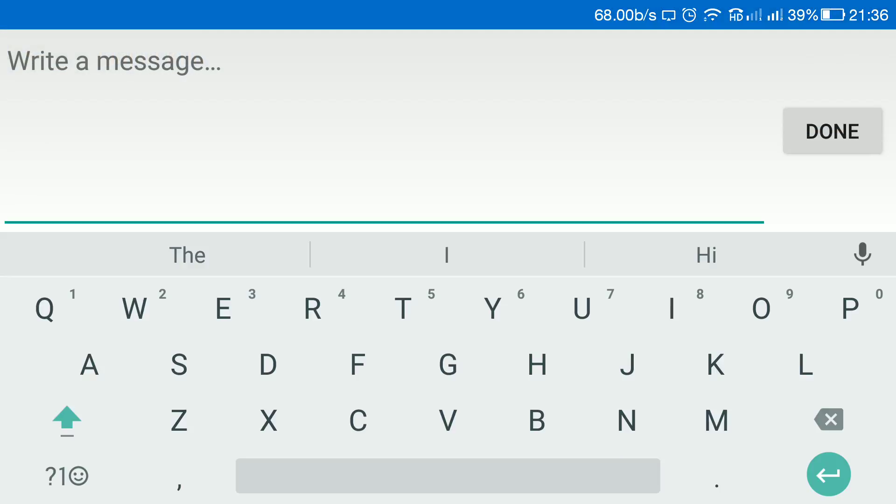
type("Ok")
left_click(833, 130)
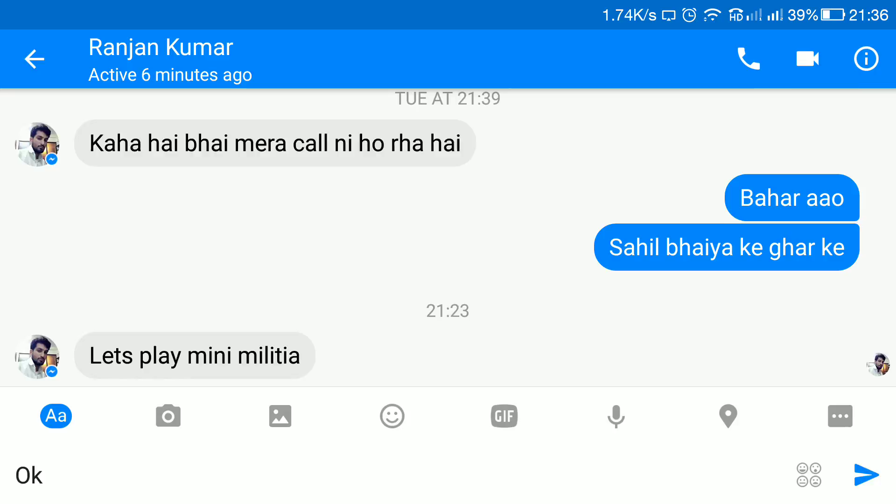
left_click(867, 475)
Step: Start a new message with the path 'Multiplayer>>custom>>'
left_click(105, 475)
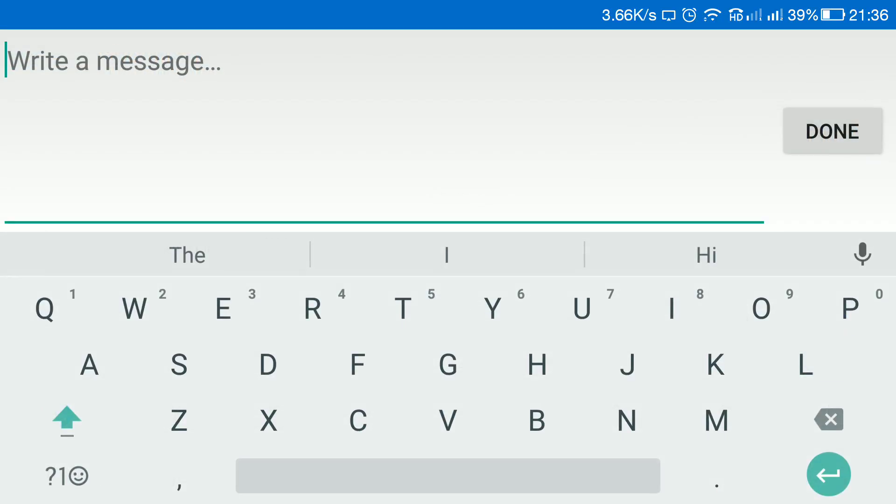
type("Mul")
left_click(187, 255)
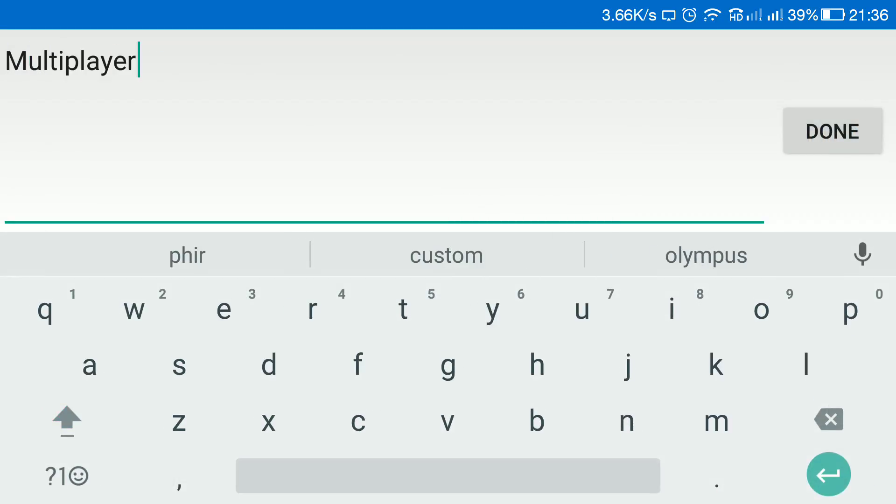
left_click(67, 476)
left_click(66, 420)
type(">>")
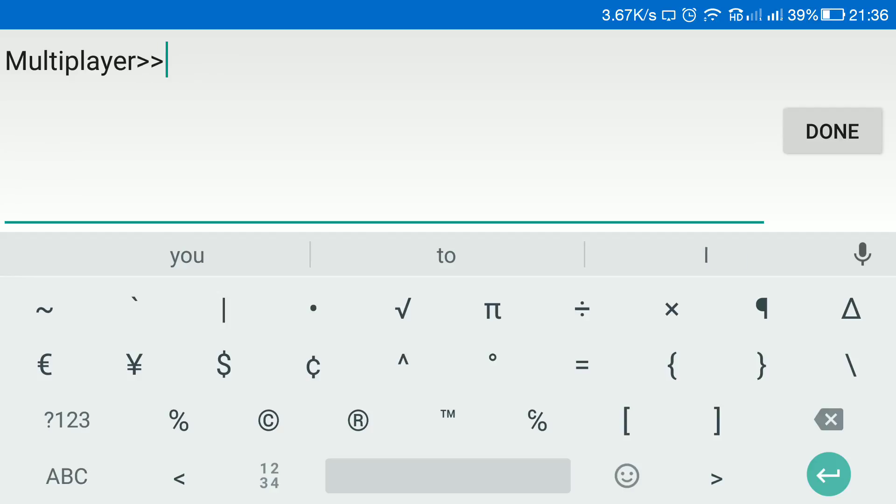
left_click(67, 477)
type("c")
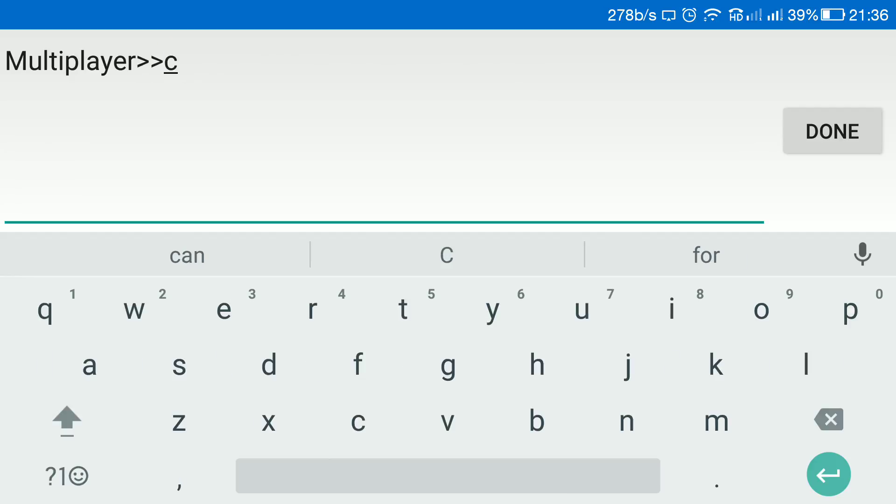
type("us")
left_click(187, 255)
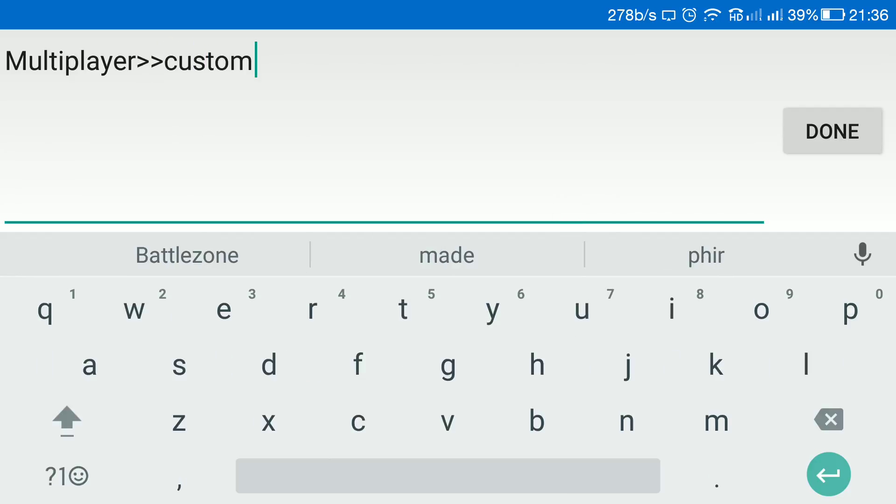
left_click(67, 476)
left_click(66, 421)
type(">>")
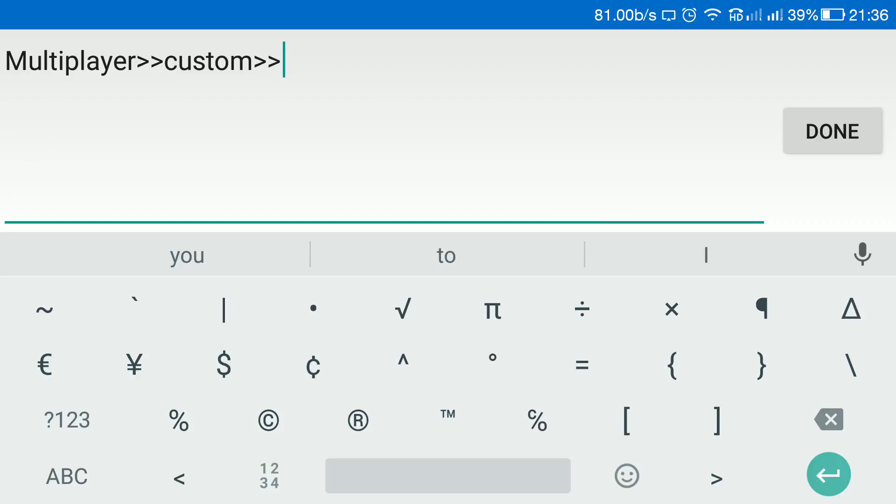
left_click(67, 476)
Step: Complete the path with 'Battlezone Echo>>' and send the message
left_click(66, 420)
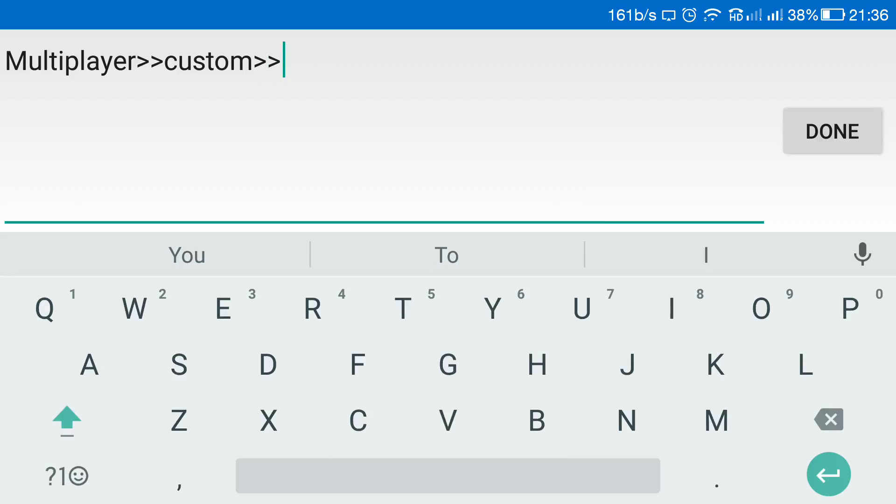
type("Battl")
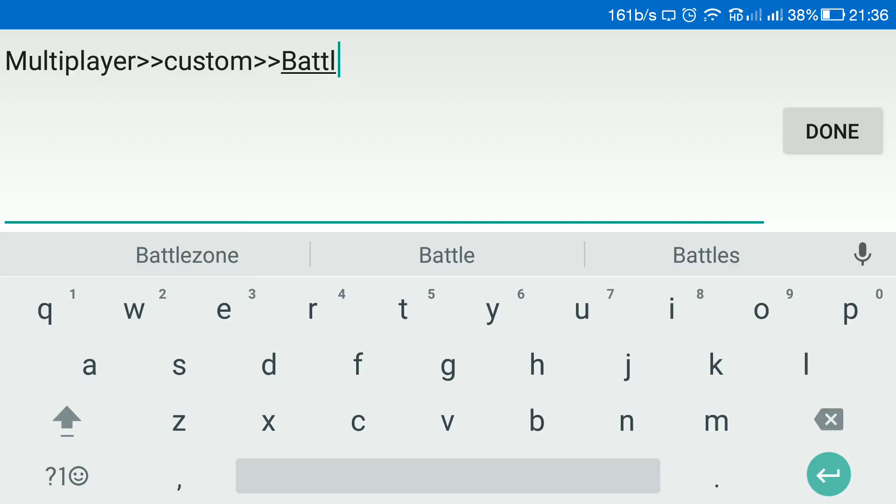
type("ezone ")
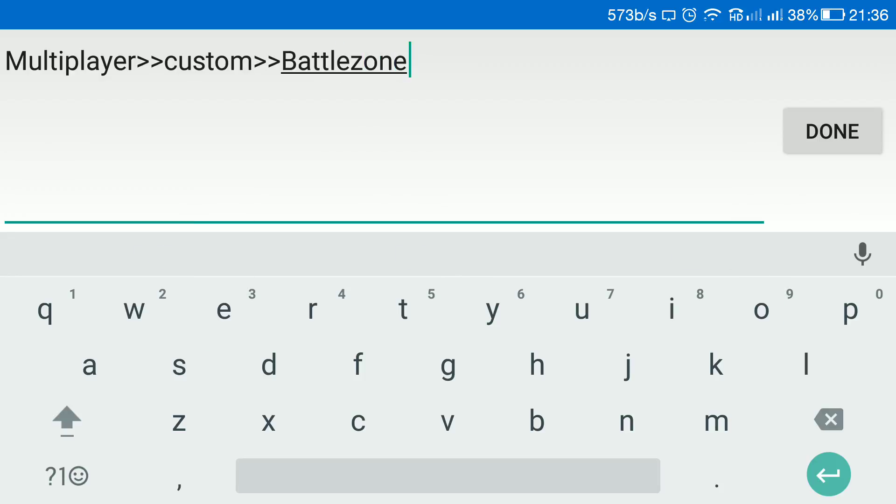
type("Ec")
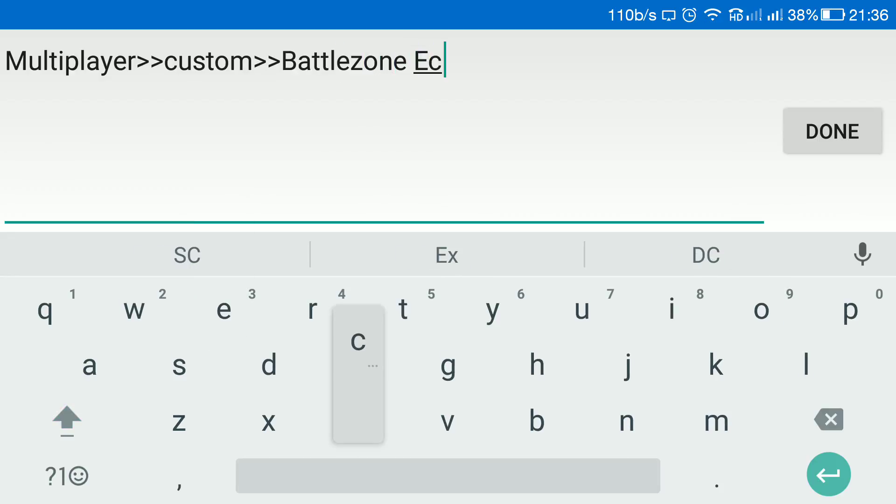
type("ho")
left_click(66, 477)
left_click(66, 420)
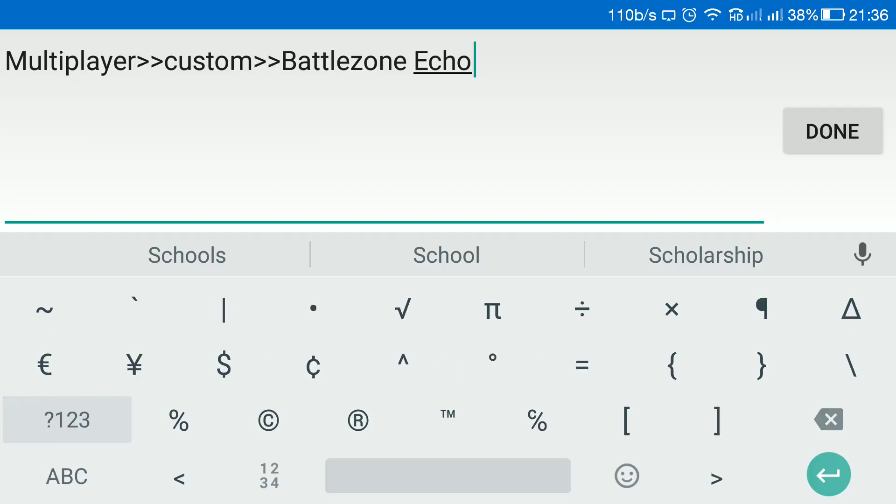
type(">>")
left_click(67, 476)
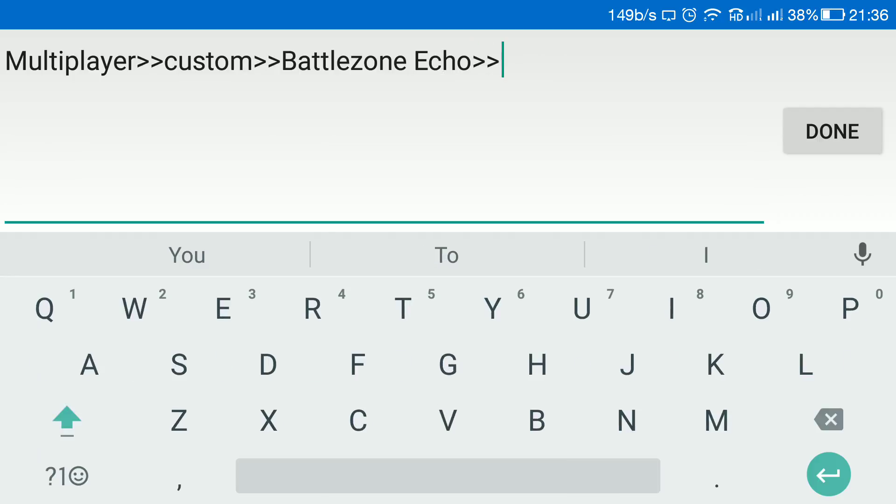
type("Saurab")
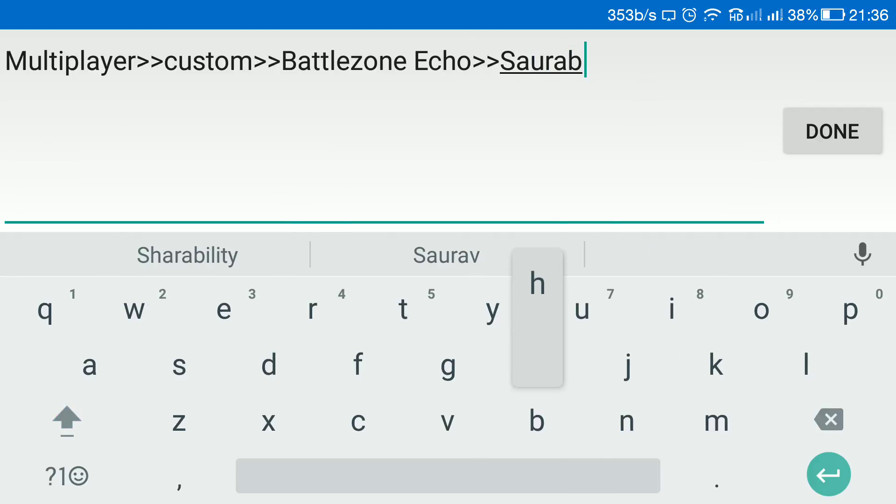
type("h")
left_click(833, 131)
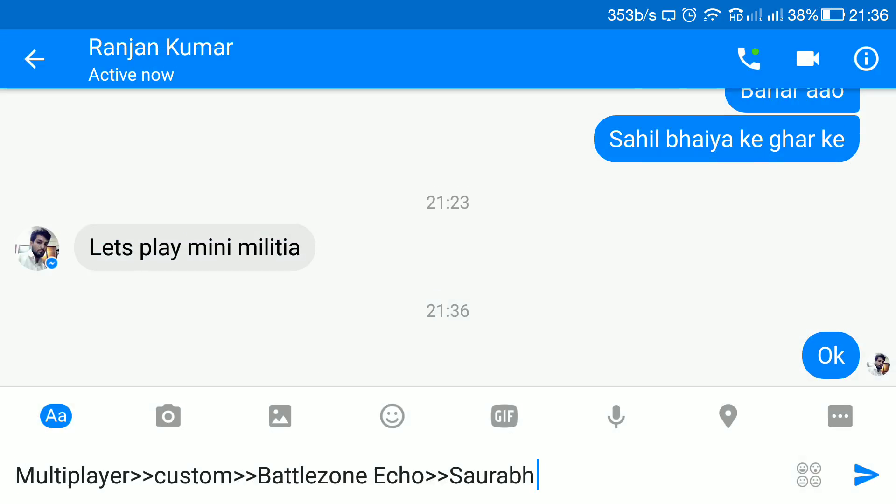
left_click(866, 475)
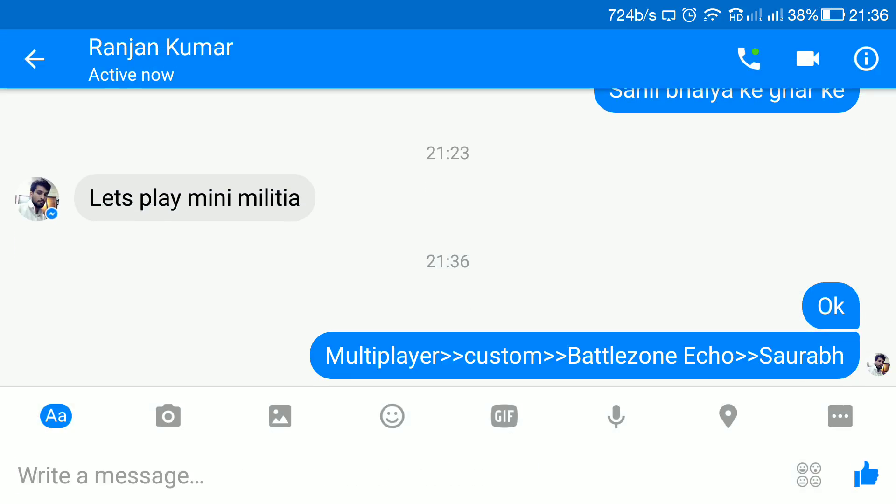
key("super")
Step: Return to the Mini Militia lobby from Recent Apps and wait for the friend
left_click(701, 270)
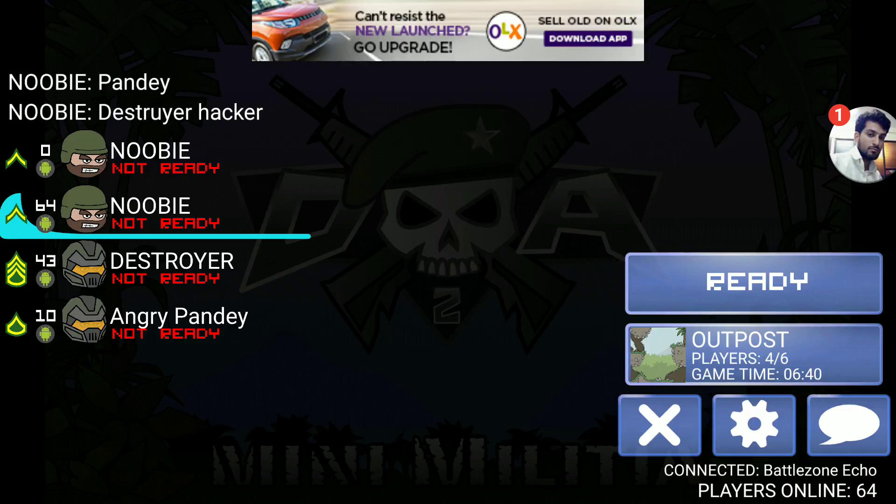
Step: Exit Mini Militia to the Android home screen
key("super")
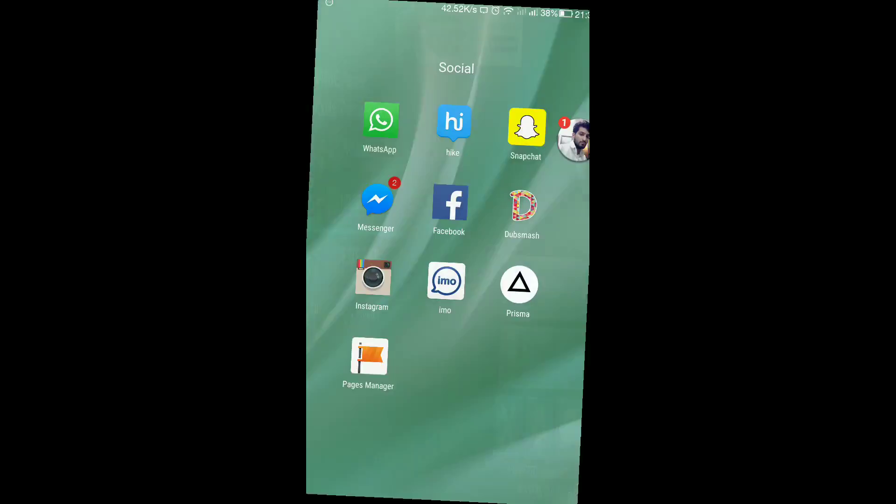